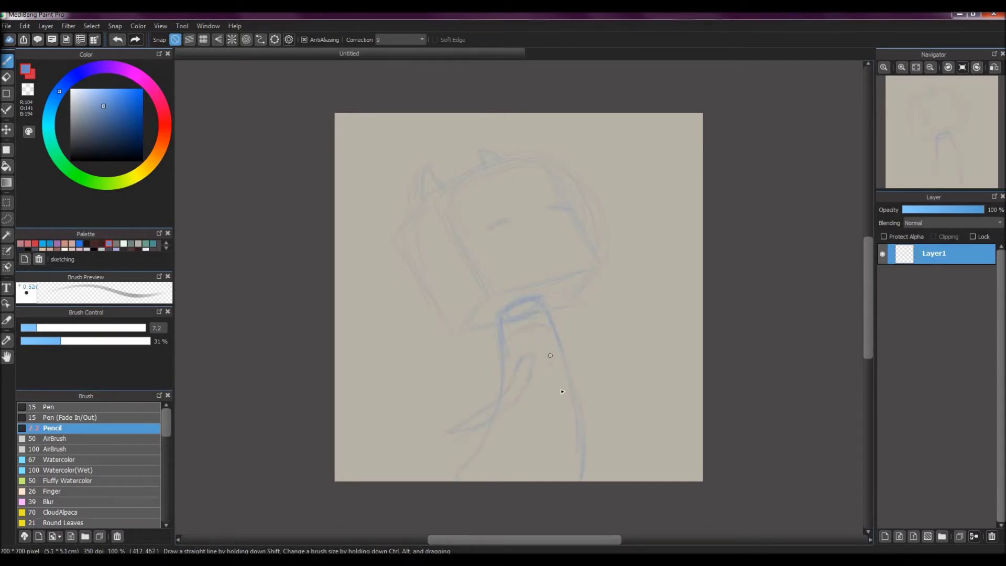
Erase the stray arm lines in the sketch and pencil in two long tubes hanging down the torso
{"action": "key", "text": "e"}
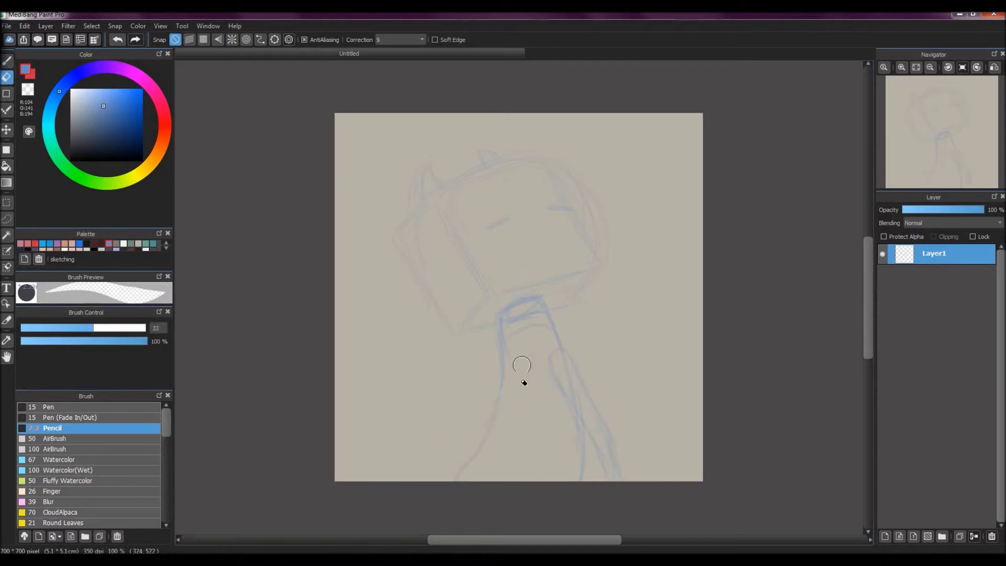
{"action": "key", "text": "b"}
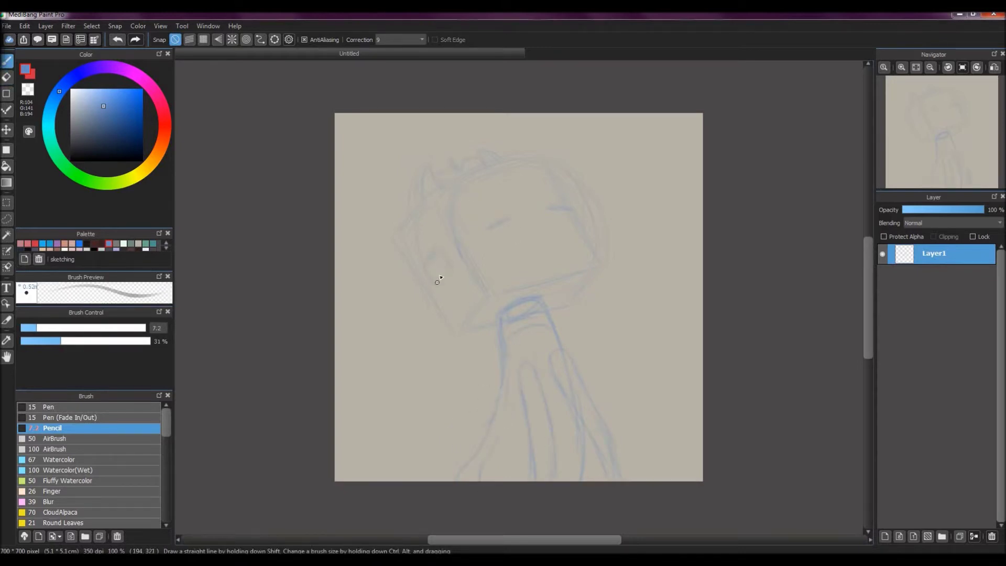
On a new layer, ink the boxy head and its rounded face screen with a size 12 Pen in dark brown
{"action": "key", "text": "ctrl+shift+n"}
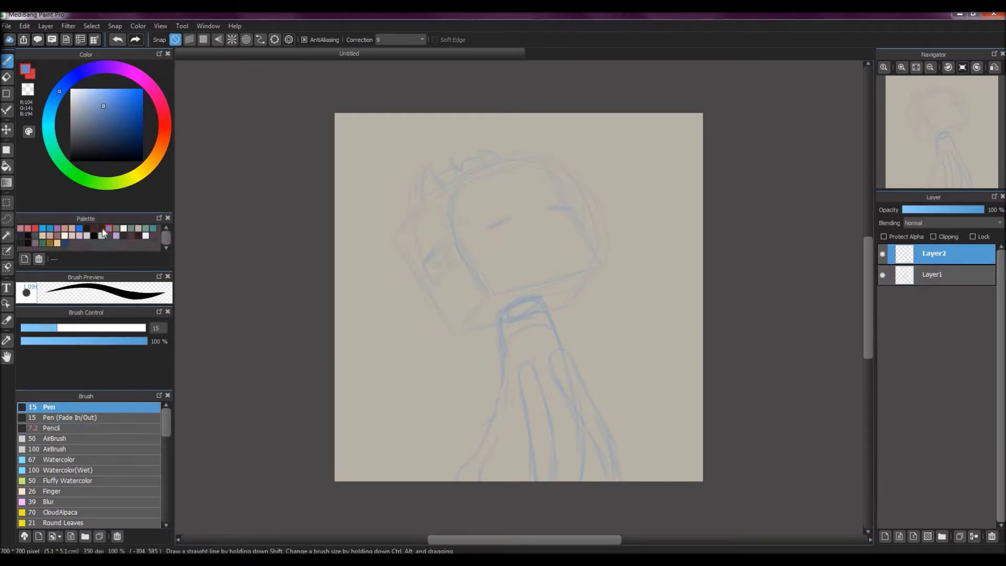
{"action": "left_click_drag", "start_coordinate": [398, 233], "coordinate": [457, 333]}
{"action": "mouse_move", "coordinate": [436, 190]}
{"action": "left_mouse_down"}
{"action": "mouse_move", "coordinate": [473, 292]}
{"action": "mouse_move", "coordinate": [575, 267]}
{"action": "left_mouse_up"}
{"action": "mouse_move", "coordinate": [435, 191]}
{"action": "left_mouse_down"}
{"action": "mouse_move", "coordinate": [552, 164]}
{"action": "mouse_move", "coordinate": [592, 245]}
{"action": "mouse_move", "coordinate": [590, 271]}
{"action": "mouse_move", "coordinate": [567, 307]}
{"action": "left_mouse_up"}
{"action": "left_click_drag", "start_coordinate": [454, 332], "coordinate": [569, 308]}
Ink both sides of the neck and torso and the curved top edge of the neck, redrawing misplaced strokes
{"action": "mouse_move", "coordinate": [463, 321]}
{"action": "left_mouse_down"}
{"action": "mouse_move", "coordinate": [471, 309]}
{"action": "mouse_move", "coordinate": [502, 388]}
{"action": "mouse_move", "coordinate": [462, 472]}
{"action": "left_mouse_up"}
{"action": "key", "text": "ctrl+z"}
{"action": "key", "text": "ctrl+z"}
{"action": "left_click_drag", "start_coordinate": [497, 334], "coordinate": [490, 427]}
{"action": "key", "text": "ctrl+z"}
{"action": "mouse_move", "coordinate": [495, 324]}
{"action": "left_mouse_down"}
{"action": "mouse_move", "coordinate": [500, 372]}
{"action": "mouse_move", "coordinate": [457, 481]}
{"action": "left_mouse_up"}
{"action": "key", "text": "ctrl+z"}
{"action": "mouse_move", "coordinate": [542, 299]}
{"action": "left_mouse_down"}
{"action": "mouse_move", "coordinate": [566, 359]}
{"action": "mouse_move", "coordinate": [586, 480]}
{"action": "mouse_move", "coordinate": [578, 362]}
{"action": "mouse_move", "coordinate": [572, 381]}
{"action": "left_mouse_up"}
{"action": "key", "text": "ctrl+z"}
{"action": "key", "text": "ctrl+z"}
{"action": "left_click_drag", "start_coordinate": [586, 454], "coordinate": [584, 481]}
{"action": "left_click_drag", "start_coordinate": [514, 318], "coordinate": [493, 330]}
{"action": "key", "text": "ctrl+z"}
{"action": "left_click_drag", "start_coordinate": [531, 297], "coordinate": [496, 323]}
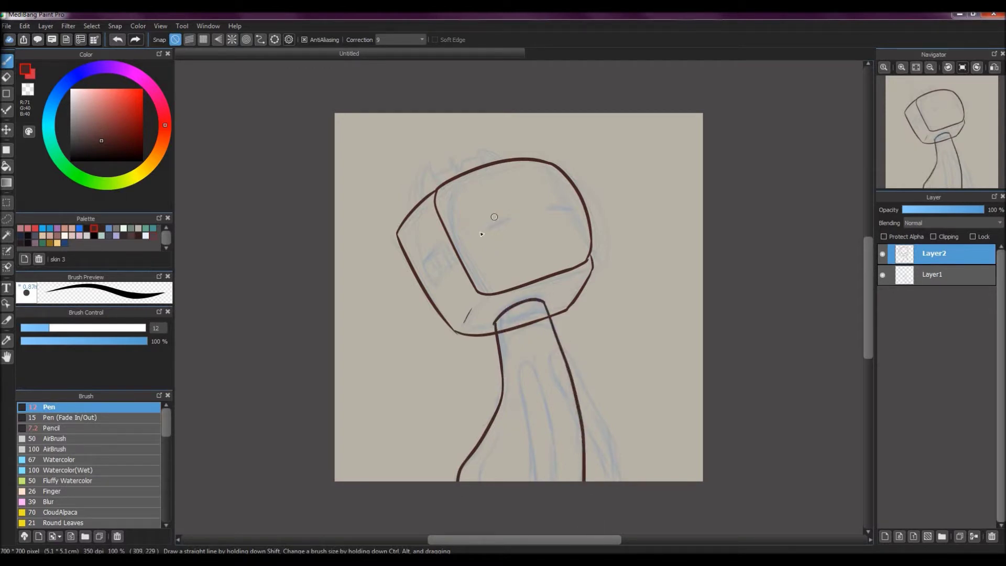
Ink the two small pointed horns on top of the head
{"action": "left_click_drag", "start_coordinate": [431, 165], "coordinate": [441, 183]}
{"action": "mouse_move", "coordinate": [476, 163]}
{"action": "left_mouse_down"}
{"action": "mouse_move", "coordinate": [495, 158]}
{"action": "mouse_move", "coordinate": [488, 153]}
{"action": "mouse_move", "coordinate": [500, 160]}
{"action": "left_mouse_up"}
{"action": "key", "text": "ctrl+z"}
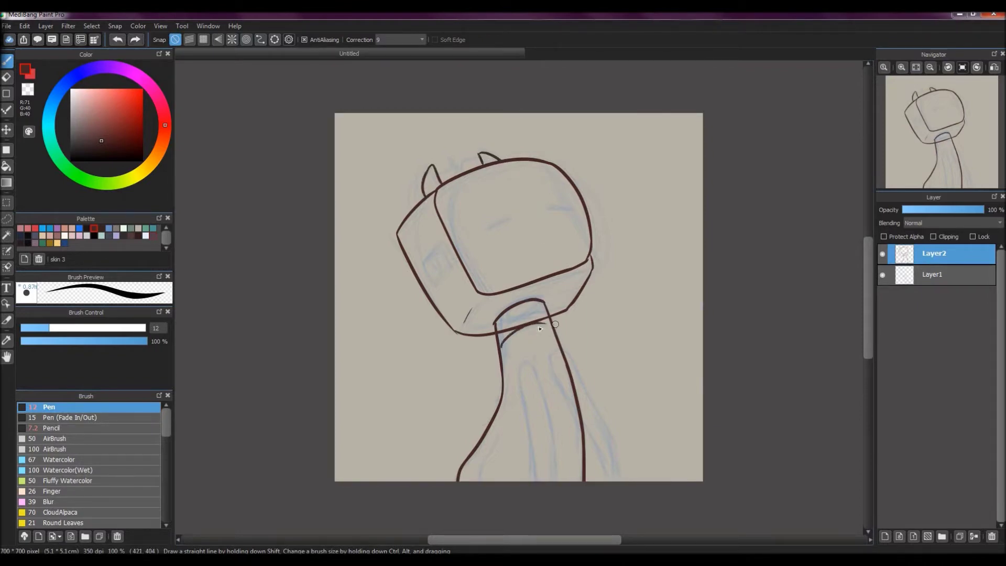
Ink the curved collar bands across the neck and erase the head outline where it crosses the neck
{"action": "left_click_drag", "start_coordinate": [555, 324], "coordinate": [567, 321]}
{"action": "scroll", "coordinate": [555, 324], "scroll_direction": "up", "scroll_amount": 1}
{"action": "key", "text": "e"}
{"action": "mouse_move", "coordinate": [472, 308]}
{"action": "left_mouse_down"}
{"action": "mouse_move", "coordinate": [464, 327]}
{"action": "mouse_move", "coordinate": [557, 294]}
{"action": "mouse_move", "coordinate": [474, 321]}
{"action": "left_mouse_up"}
{"action": "key", "text": "b"}
{"action": "left_click_drag", "start_coordinate": [462, 326], "coordinate": [544, 288]}
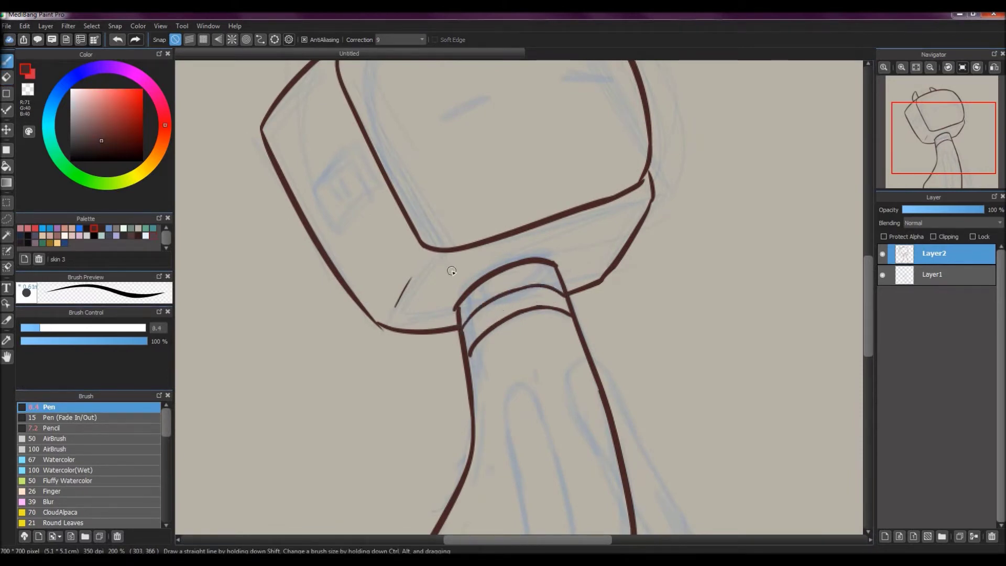
Ink the two long rounded tubes running down the torso with a size 8.4 Pen
{"action": "scroll", "coordinate": [478, 295], "scroll_direction": "down", "scroll_amount": 2}
{"action": "mouse_move", "coordinate": [512, 334]}
{"action": "left_mouse_down"}
{"action": "mouse_move", "coordinate": [525, 490]}
{"action": "mouse_move", "coordinate": [539, 357]}
{"action": "mouse_move", "coordinate": [553, 490]}
{"action": "left_mouse_up"}
{"action": "mouse_move", "coordinate": [549, 350]}
{"action": "left_mouse_down"}
{"action": "mouse_move", "coordinate": [547, 326]}
{"action": "mouse_move", "coordinate": [608, 489]}
{"action": "left_mouse_up"}
{"action": "left_click_drag", "start_coordinate": [563, 322], "coordinate": [620, 490]}
{"action": "scroll", "coordinate": [552, 269], "scroll_direction": "up", "scroll_amount": 1}
{"action": "key", "text": "ctrl+z"}
Ink a small raised box with two short slots on the side of the head
{"action": "mouse_move", "coordinate": [386, 248]}
{"action": "left_mouse_down"}
{"action": "mouse_move", "coordinate": [405, 229]}
{"action": "mouse_move", "coordinate": [402, 276]}
{"action": "mouse_move", "coordinate": [419, 257]}
{"action": "left_mouse_up"}
{"action": "left_click_drag", "start_coordinate": [419, 257], "coordinate": [402, 277]}
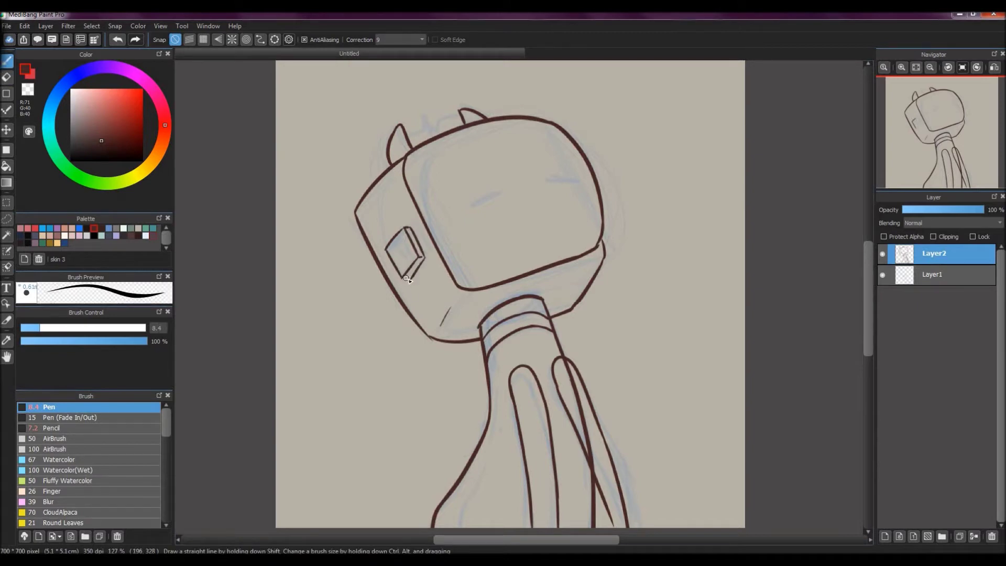
{"action": "key", "text": "ctrl+z"}
{"action": "left_click_drag", "start_coordinate": [404, 244], "coordinate": [406, 259]}
Erase the torso outline where it overlaps the outer tube
{"action": "scroll", "coordinate": [501, 197], "scroll_direction": "down", "scroll_amount": 1}
{"action": "scroll", "coordinate": [502, 197], "scroll_direction": "right", "scroll_amount": 1}
{"action": "key", "text": "e"}
{"action": "mouse_move", "coordinate": [577, 422]}
{"action": "left_mouse_down"}
{"action": "mouse_move", "coordinate": [570, 377]}
{"action": "mouse_move", "coordinate": [545, 329]}
{"action": "left_mouse_up"}
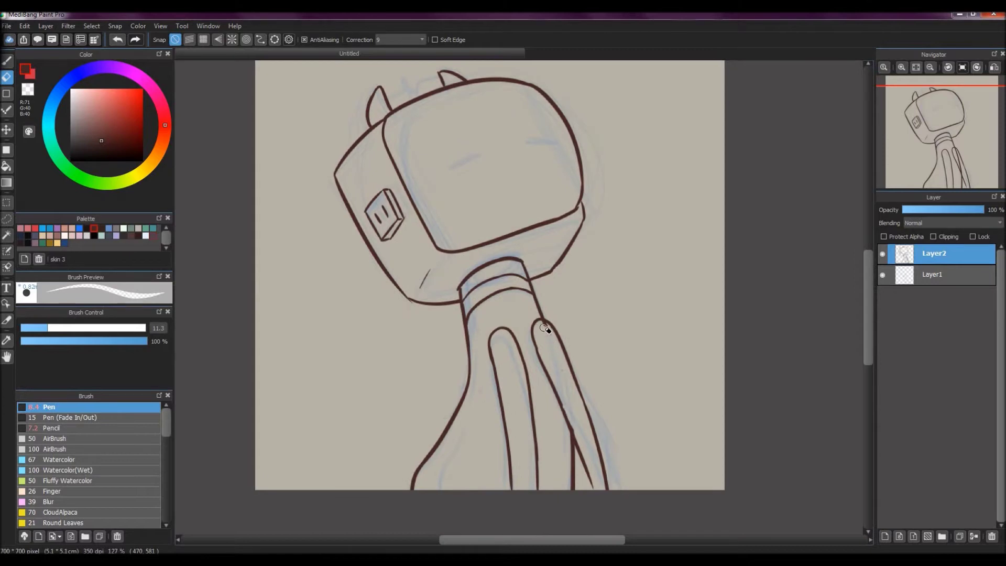
{"action": "key", "text": "b"}
{"action": "scroll", "coordinate": [533, 363], "scroll_direction": "up", "scroll_amount": 1}
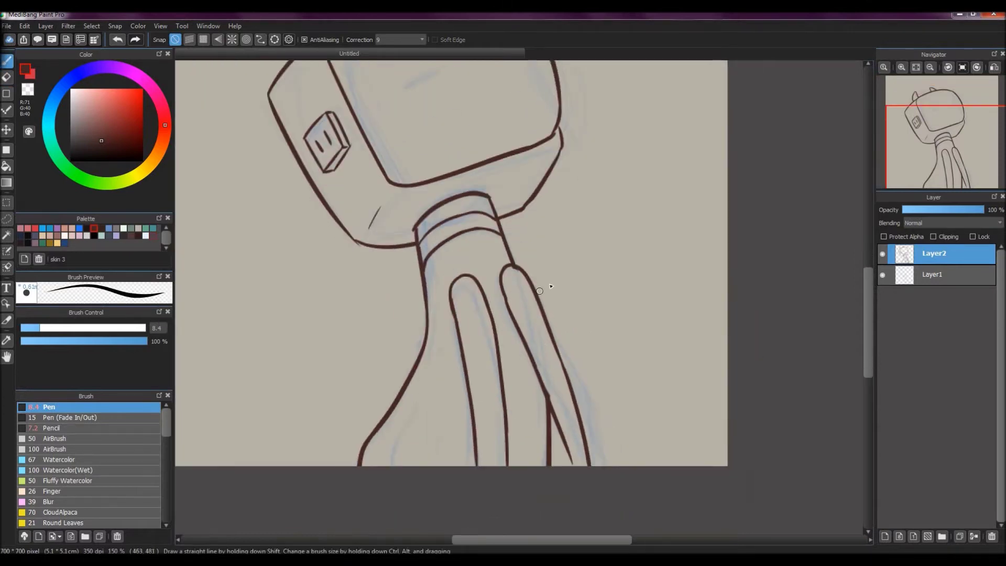
{"action": "scroll", "coordinate": [539, 291], "scroll_direction": "down", "scroll_amount": 1}
Add a layer below the line art, hide the sketch layer, and fill the head casing and torso with pale blue (231, 240, 255)
{"action": "left_click", "coordinate": [884, 536]}
{"action": "left_click", "coordinate": [882, 295]}
{"action": "left_click", "coordinate": [145, 235]}
{"action": "key", "text": "g"}
{"action": "left_click", "coordinate": [445, 285]}
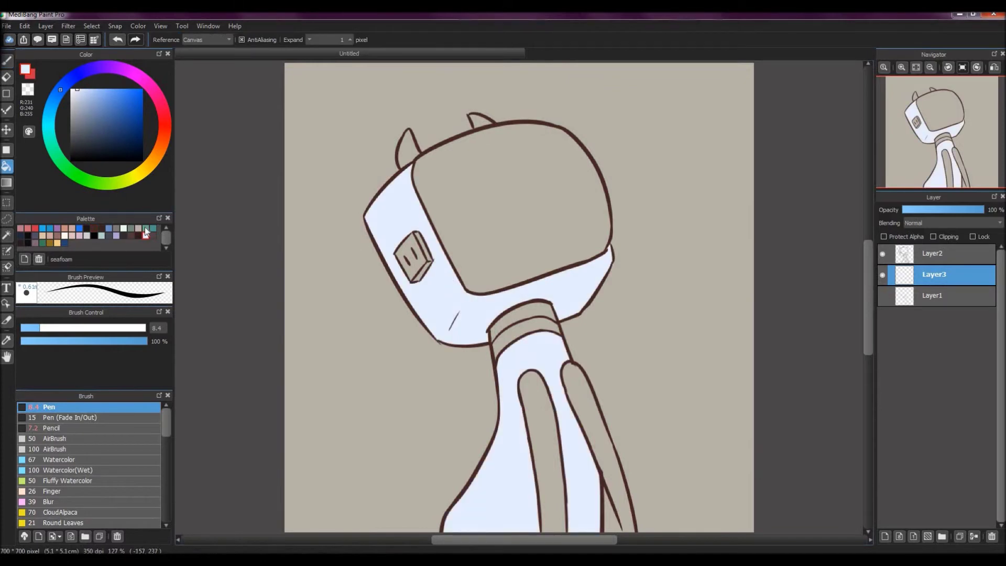
Fill both collar bands with light green (150, 246, 150) and the two horns with the casing's pale blue
{"action": "left_click", "coordinate": [77, 174]}
{"action": "left_click", "coordinate": [98, 91]}
{"action": "left_click", "coordinate": [528, 320]}
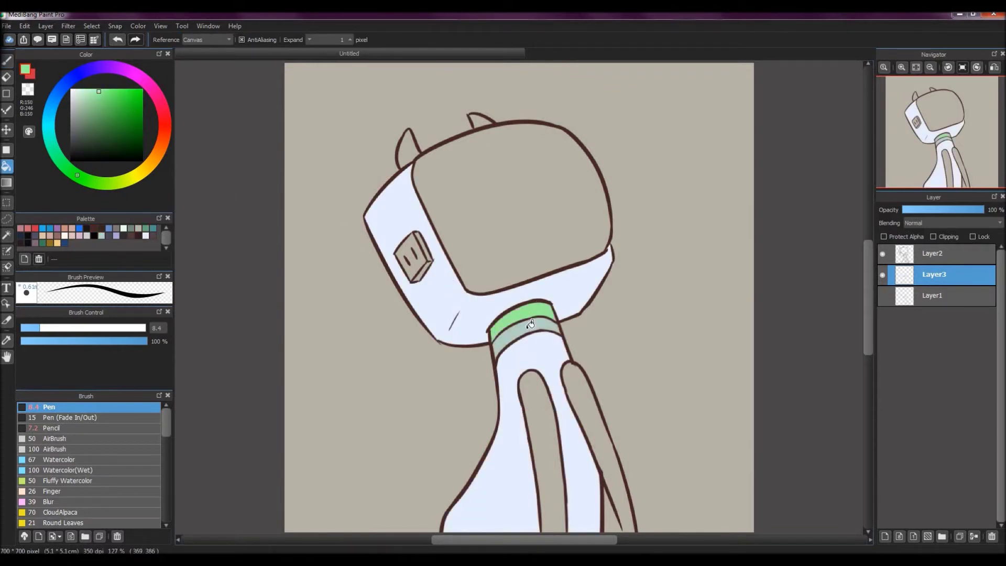
{"action": "left_click", "coordinate": [439, 254], "text": "alt"}
{"action": "left_click", "coordinate": [407, 148]}
{"action": "left_click", "coordinate": [477, 120]}
Fill both torso tubes and the face screen with dark purple-brown (82, 64, 75)
{"action": "key", "text": "b"}
{"action": "left_click", "coordinate": [165, 124]}
{"action": "left_click", "coordinate": [101, 141]}
{"action": "left_click", "coordinate": [153, 235]}
{"action": "key", "text": "g"}
{"action": "left_click", "coordinate": [539, 419]}
{"action": "left_click", "coordinate": [581, 398]}
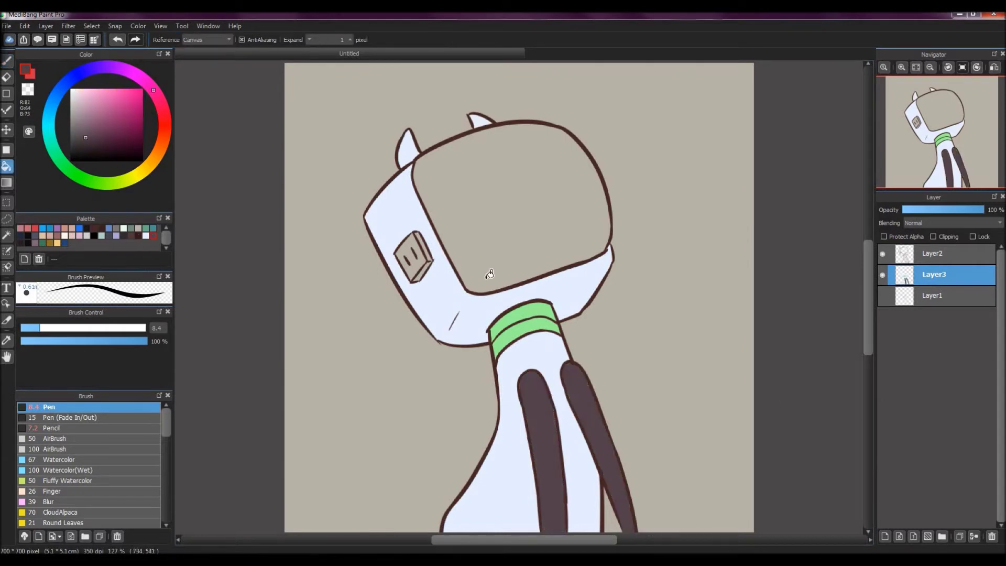
{"action": "left_click", "coordinate": [487, 272]}
Fill the small box on the head's side with the casing's pale blue and its back edge with light green
{"action": "left_click", "coordinate": [421, 263], "text": "alt"}
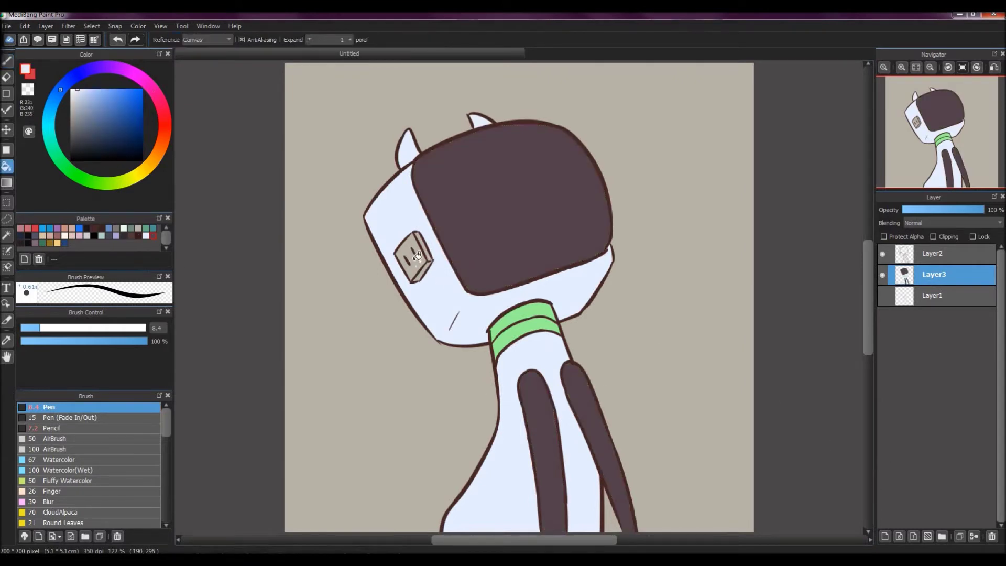
{"action": "left_click", "coordinate": [419, 256]}
{"action": "left_click", "coordinate": [423, 232]}
{"action": "key", "text": "b"}
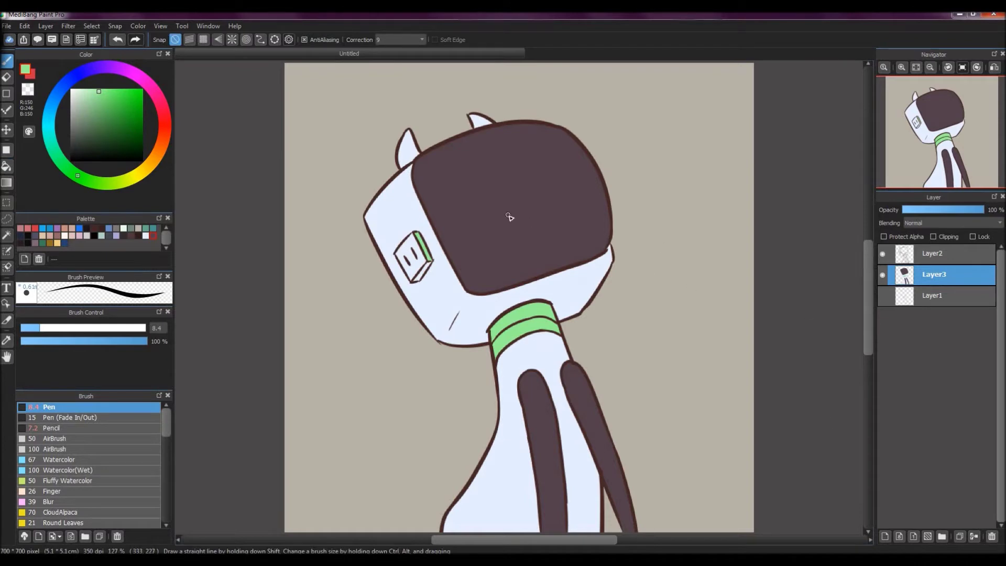
On a new layer, draw two curved green eyes on the face screen and a green pulse line between the horns
{"action": "left_click", "coordinate": [885, 536]}
{"action": "mouse_move", "coordinate": [468, 212]}
{"action": "left_mouse_down"}
{"action": "mouse_move", "coordinate": [502, 207]}
{"action": "mouse_move", "coordinate": [469, 213]}
{"action": "left_mouse_up"}
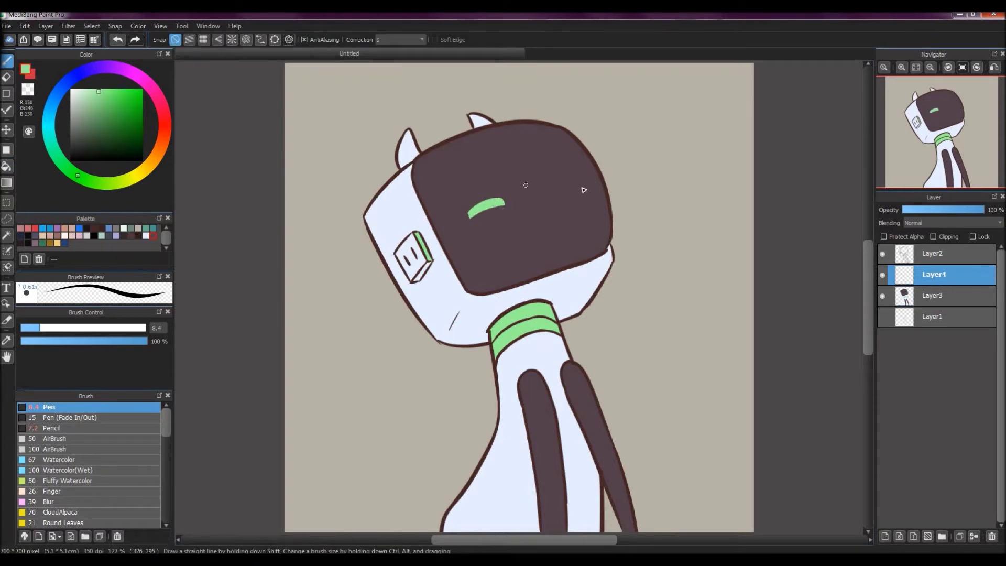
{"action": "left_click_drag", "start_coordinate": [588, 186], "coordinate": [555, 187]}
{"action": "left_click_drag", "start_coordinate": [441, 134], "coordinate": [461, 124]}
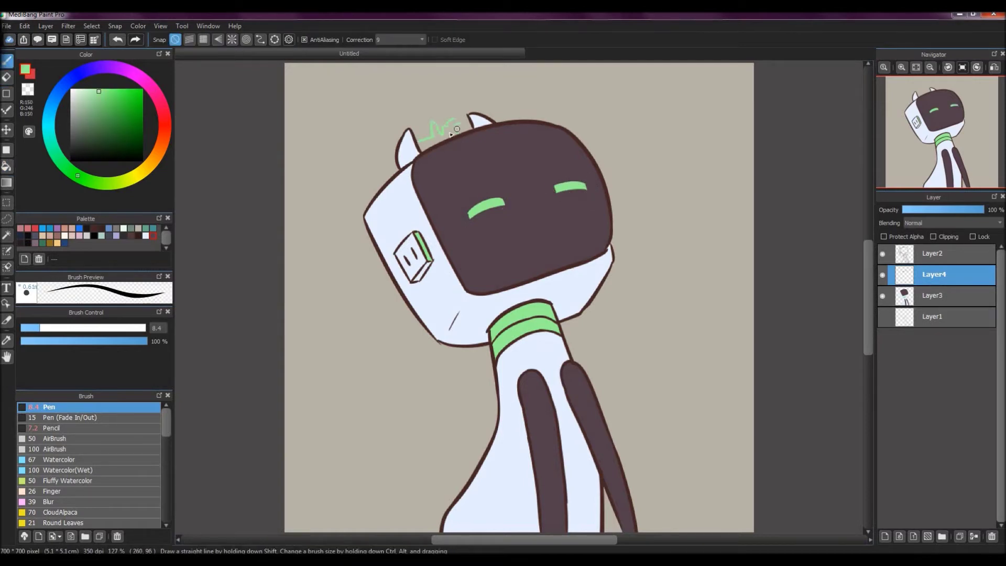
Draw a dark angular speech bubble containing a music note beside the head
{"action": "left_click", "coordinate": [540, 276], "text": "alt"}
{"action": "mouse_move", "coordinate": [633, 134]}
{"action": "left_mouse_down"}
{"action": "mouse_move", "coordinate": [643, 88]}
{"action": "mouse_move", "coordinate": [628, 153]}
{"action": "left_mouse_up"}
On the alpha-protected base colour layer, shade the lower edge of the face screen with a darker purple-brown (45, 30, 39)
{"action": "left_click", "coordinate": [932, 295]}
{"action": "left_click", "coordinate": [499, 231], "text": "alt"}
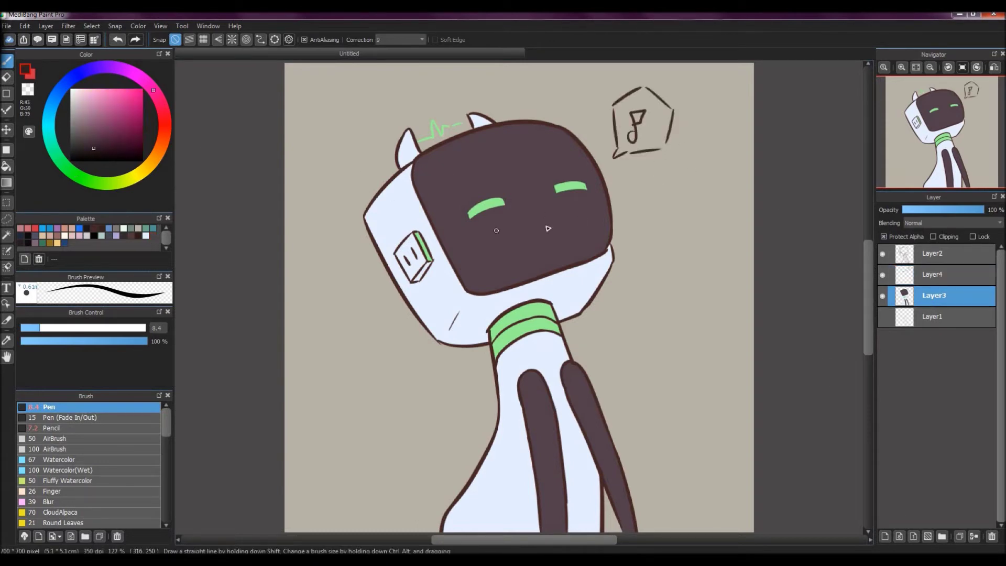
{"action": "left_click_drag", "start_coordinate": [459, 267], "coordinate": [605, 240]}
{"action": "key", "text": "g"}
{"action": "left_click", "coordinate": [575, 252]}
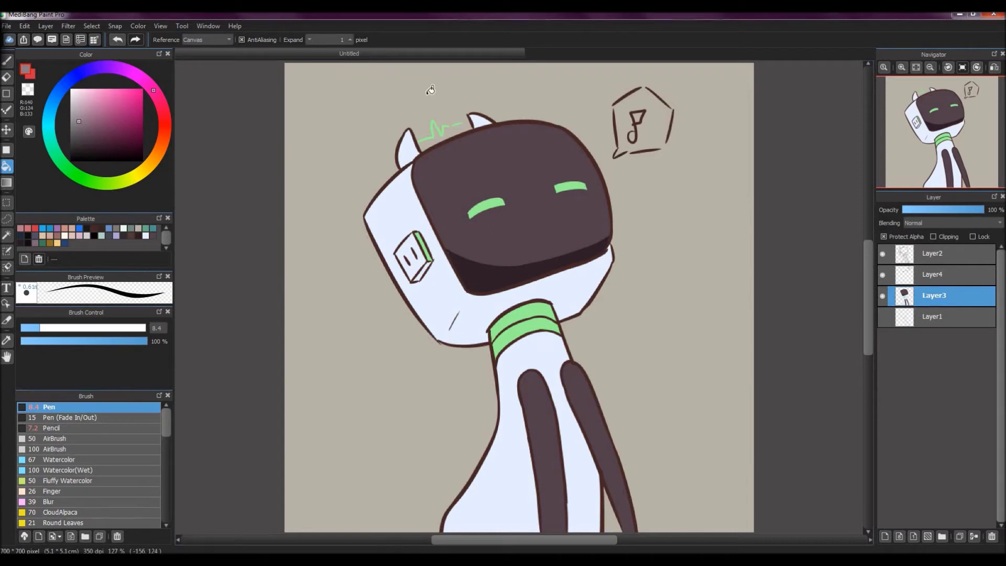
Paint a grey-mauve (140, 124, 132) rim highlight along the screen's upper edge and fill a round reflection in its upper corner
{"action": "key", "text": "b"}
{"action": "left_click_drag", "start_coordinate": [531, 133], "coordinate": [575, 139]}
{"action": "left_click_drag", "start_coordinate": [422, 152], "coordinate": [526, 129]}
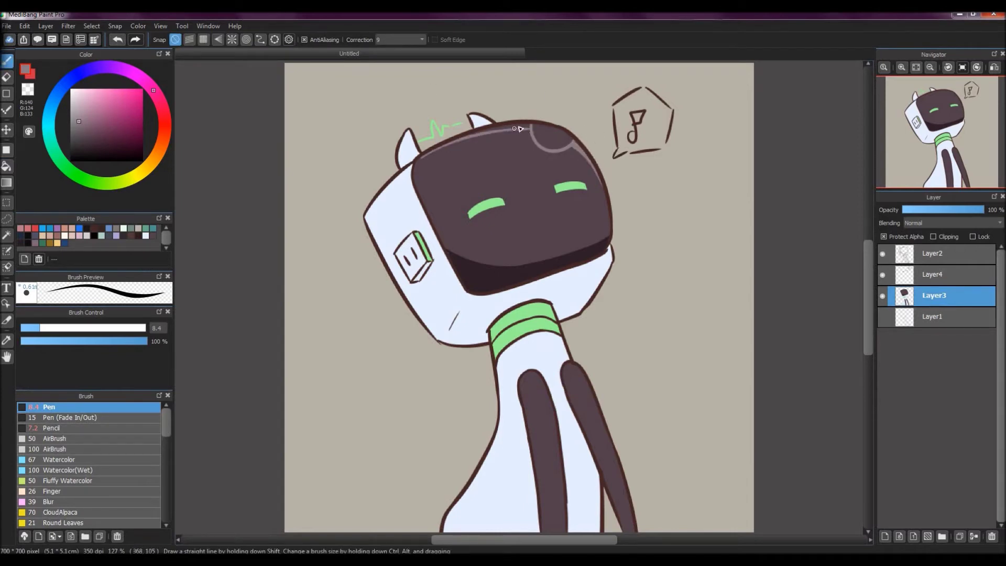
{"action": "key", "text": "g"}
{"action": "left_click", "coordinate": [550, 135]}
{"action": "key", "text": "b"}
Shade the inner edges of both torso tubes with the screen's dark shadow colour
{"action": "scroll", "coordinate": [500, 298], "scroll_direction": "down", "scroll_amount": 1}
{"action": "left_click", "coordinate": [492, 276], "text": "alt"}
{"action": "scroll", "coordinate": [492, 276], "scroll_direction": "right", "scroll_amount": 1}
{"action": "left_click_drag", "start_coordinate": [540, 322], "coordinate": [583, 437]}
{"action": "left_click_drag", "start_coordinate": [506, 339], "coordinate": [525, 490]}
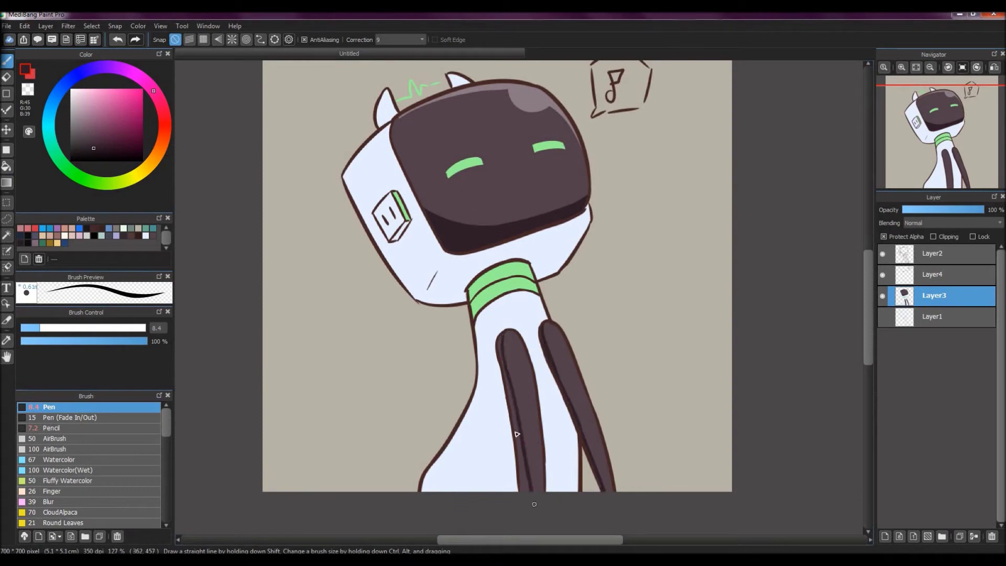
Shade the underside of the head casing and the base of the horns with grey-blue (185, 196, 216)
{"action": "scroll", "coordinate": [460, 268], "scroll_direction": "up", "scroll_amount": 1}
{"action": "scroll", "coordinate": [459, 267], "scroll_direction": "left", "scroll_amount": 1}
{"action": "left_click", "coordinate": [81, 97]}
{"action": "left_click", "coordinate": [81, 99]}
{"action": "scroll", "coordinate": [448, 272], "scroll_direction": "down", "scroll_amount": 1}
{"action": "mouse_move", "coordinate": [461, 248]}
{"action": "left_mouse_down"}
{"action": "mouse_move", "coordinate": [437, 296]}
{"action": "mouse_move", "coordinate": [464, 272]}
{"action": "left_mouse_up"}
{"action": "scroll", "coordinate": [463, 272], "scroll_direction": "up", "scroll_amount": 1}
{"action": "scroll", "coordinate": [429, 150], "scroll_direction": "left", "scroll_amount": 1}
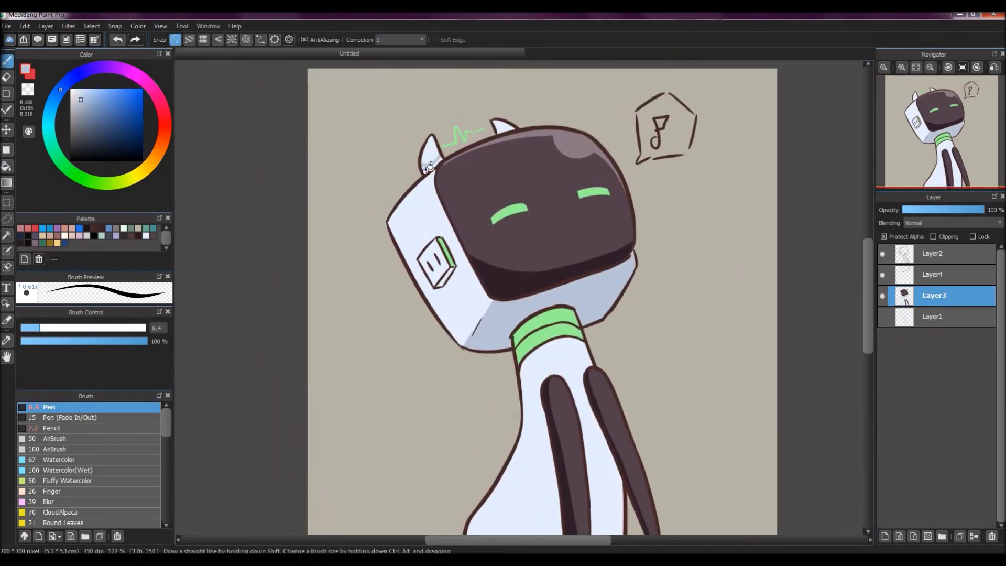
On the line art layer, draw a thin torso seam and a small curved tab with a size 5.2 Pen, erasing the seam inside the tab
{"action": "left_click", "coordinate": [449, 273], "text": "alt"}
{"action": "scroll", "coordinate": [457, 301], "scroll_direction": "down", "scroll_amount": 1}
{"action": "scroll", "coordinate": [458, 301], "scroll_direction": "right", "scroll_amount": 1}
{"action": "left_click", "coordinate": [932, 253]}
{"action": "left_click_drag", "start_coordinate": [521, 342], "coordinate": [519, 336]}
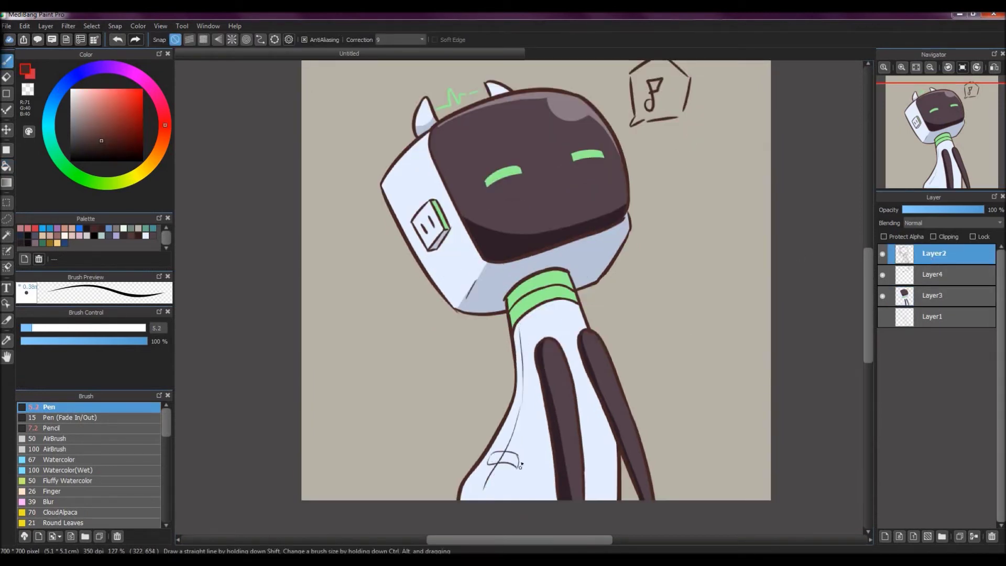
{"action": "key", "text": "e"}
{"action": "scroll", "coordinate": [456, 402], "scroll_direction": "up", "scroll_amount": 3}
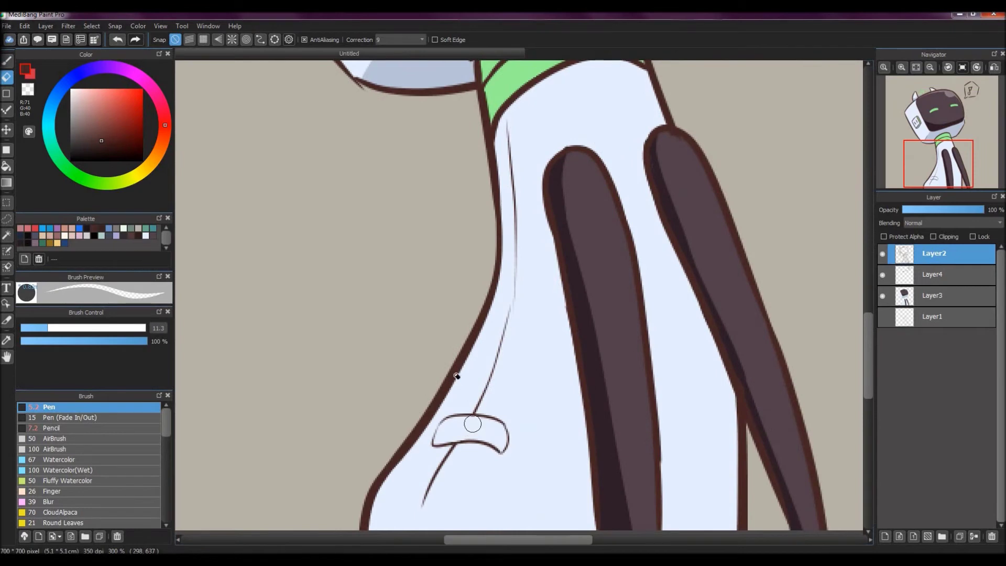
{"action": "scroll", "coordinate": [456, 376], "scroll_direction": "down", "scroll_amount": 3}
Draw a small pointed diamond between the tubes at the torso's base and fill it light green on the colour layer
{"action": "scroll", "coordinate": [511, 365], "scroll_direction": "down", "scroll_amount": 1}
{"action": "scroll", "coordinate": [511, 366], "scroll_direction": "right", "scroll_amount": 1}
{"action": "key", "text": "b"}
{"action": "left_click", "coordinate": [932, 295]}
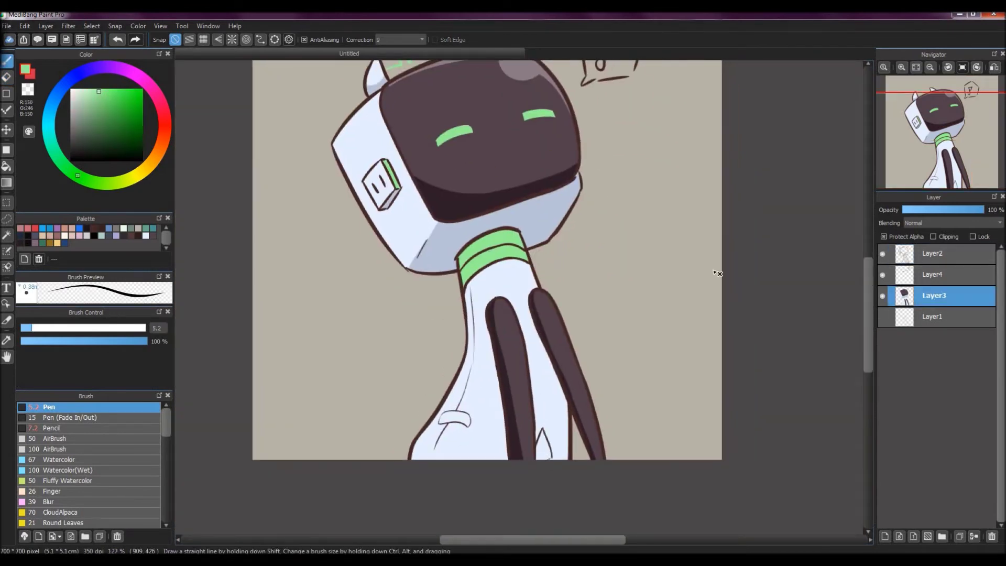
{"action": "key", "text": "g"}
{"action": "left_click", "coordinate": [543, 445]}
Protect the colour layer's alpha, outline grey-blue shadow shapes beside the tubes on the torso, and fill them
{"action": "scroll", "coordinate": [754, 209], "scroll_direction": "up", "scroll_amount": 2}
{"action": "scroll", "coordinate": [754, 210], "scroll_direction": "left", "scroll_amount": 2}
{"action": "left_click", "coordinate": [883, 236]}
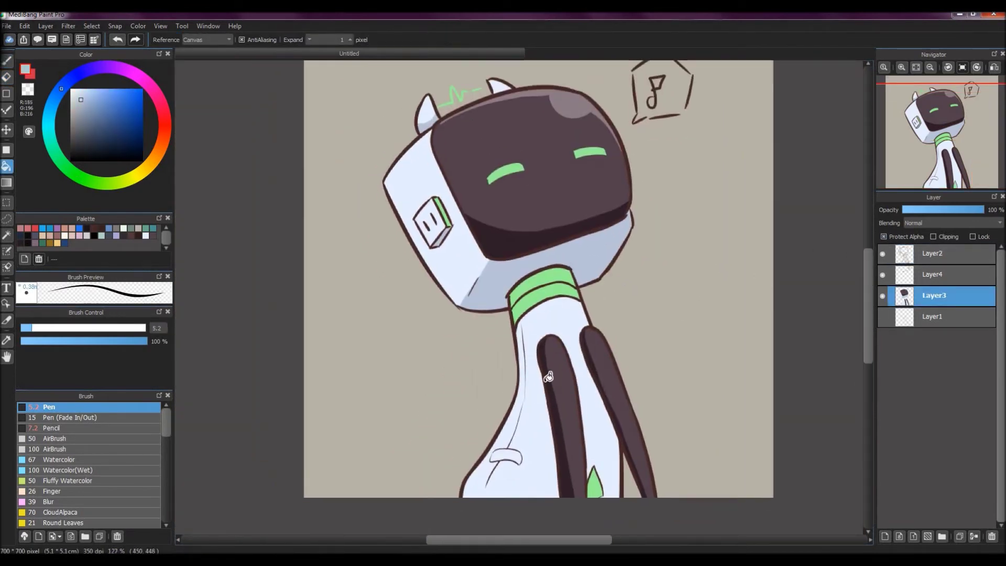
{"action": "key", "text": "b"}
{"action": "left_click_drag", "start_coordinate": [539, 371], "coordinate": [542, 498]}
{"action": "key", "text": "ctrl+z"}
{"action": "left_click_drag", "start_coordinate": [538, 366], "coordinate": [540, 453]}
{"action": "key", "text": "g"}
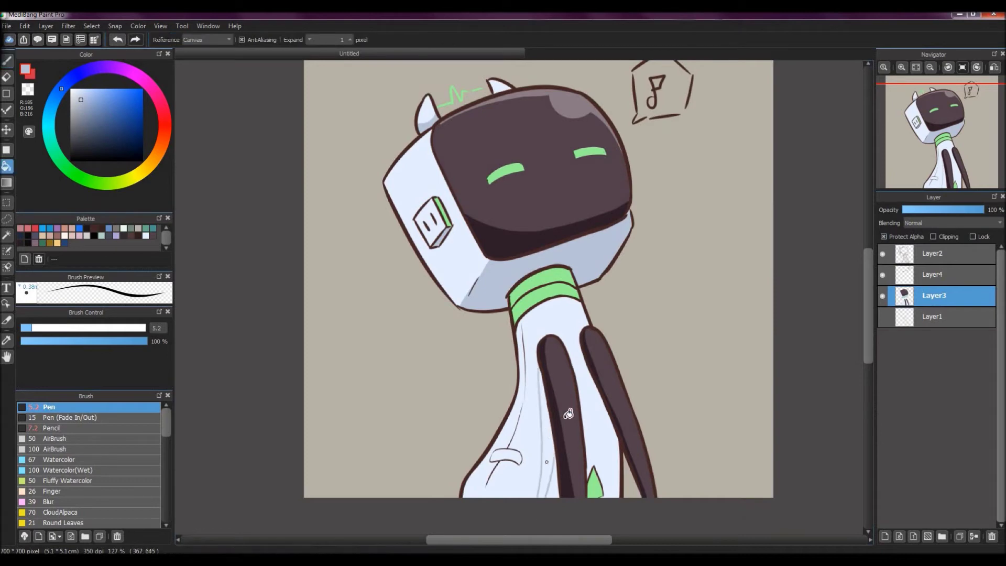
{"action": "left_click", "coordinate": [546, 429]}
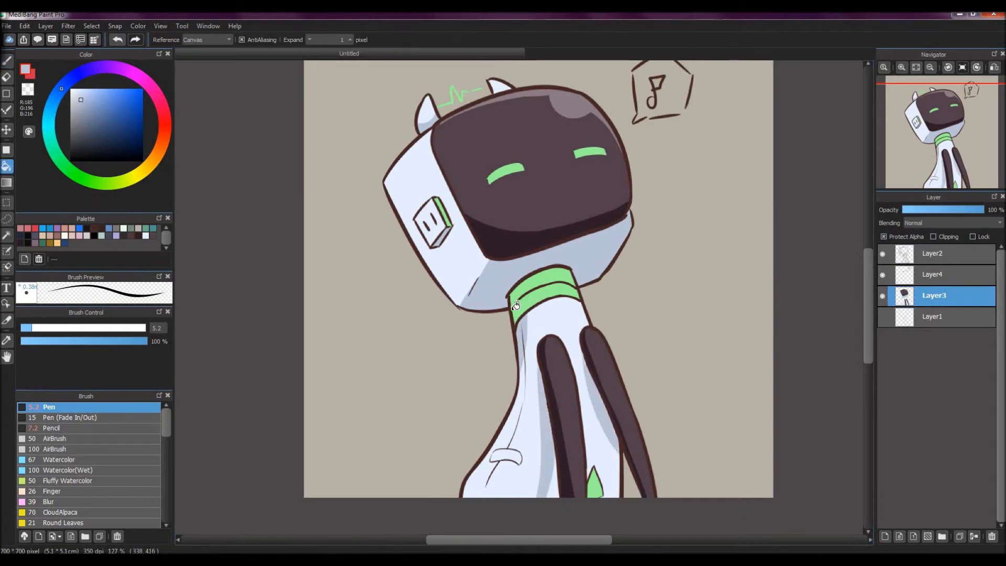
Paint a small light pink highlight dot inside the face screen's round reflection
{"action": "key", "text": "b"}
{"action": "scroll", "coordinate": [486, 288], "scroll_direction": "down", "scroll_amount": 1}
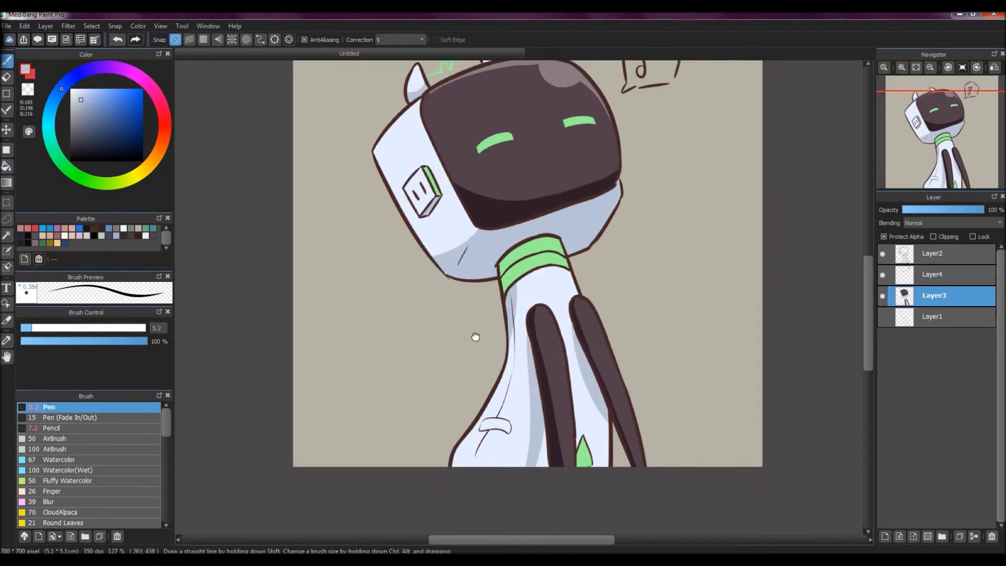
{"action": "scroll", "coordinate": [563, 157], "scroll_direction": "up", "scroll_amount": 2}
{"action": "left_click", "coordinate": [564, 157], "text": "alt"}
{"action": "left_click_drag", "start_coordinate": [564, 159], "coordinate": [581, 167]}
{"action": "left_click", "coordinate": [578, 153]}
{"action": "left_click_drag", "start_coordinate": [771, 271], "coordinate": [763, 242]}
On a new layer moved above the eyes layer, airbrush a green glow around the pulse line and eyes at size 100, 10% opacity
{"action": "left_click", "coordinate": [884, 536]}
{"action": "left_click", "coordinate": [52, 449]}
{"action": "left_click_drag", "start_coordinate": [414, 131], "coordinate": [460, 123]}
{"action": "left_click_drag", "start_coordinate": [466, 218], "coordinate": [500, 210]}
{"action": "key", "text": "ctrl+z"}
{"action": "left_click_drag", "start_coordinate": [903, 300], "coordinate": [903, 276]}
{"action": "left_click_drag", "start_coordinate": [479, 212], "coordinate": [550, 202]}
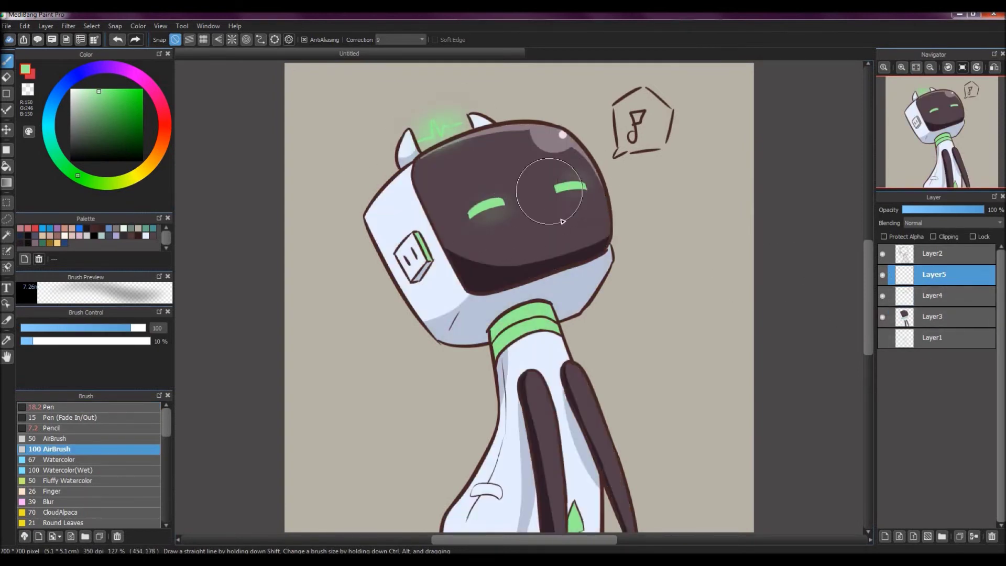
Airbrush the same green glow around the collar, the torso diamond and the box on the head's side
{"action": "left_click_drag", "start_coordinate": [492, 349], "coordinate": [486, 353]}
{"action": "left_click_drag", "start_coordinate": [576, 518], "coordinate": [576, 498]}
{"action": "left_click_drag", "start_coordinate": [385, 246], "coordinate": [414, 226]}
Add a layer directly above the sketch layer and cover the canvas with a filled rectangle in the saved canvas colour (184, 179, 168)
{"action": "left_click", "coordinate": [938, 343]}
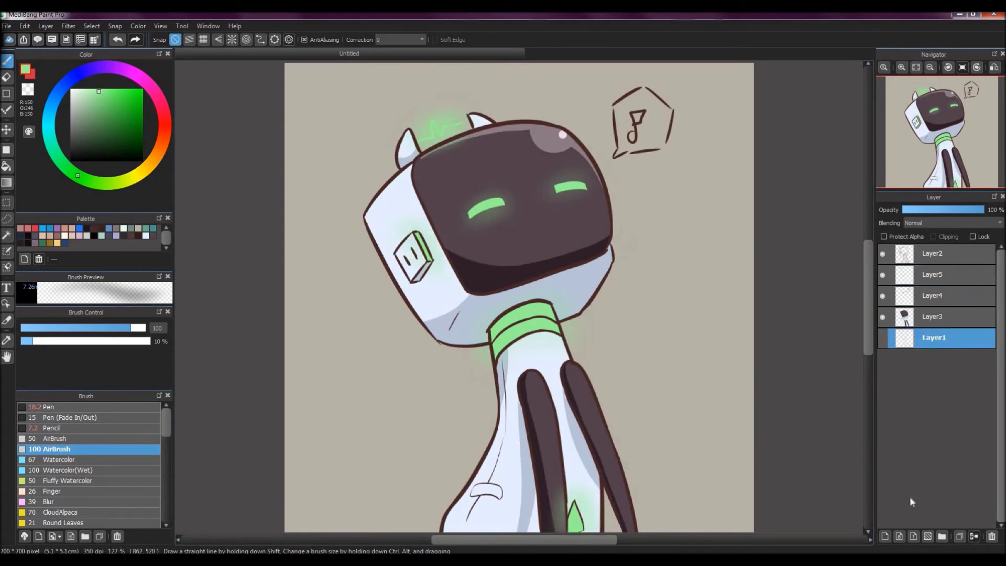
{"action": "left_click", "coordinate": [885, 535]}
{"action": "key", "text": "ctrl+alt+0"}
{"action": "left_click", "coordinate": [138, 227]}
{"action": "key", "text": "u"}
{"action": "left_click_drag", "start_coordinate": [317, 100], "coordinate": [728, 497]}
Recolour the background rectangle to a darker, muted mauve with the Hue Saturation Brightness filter
{"action": "left_click", "coordinate": [68, 25]}
{"action": "left_click", "coordinate": [87, 33]}
{"action": "left_click_drag", "start_coordinate": [510, 246], "coordinate": [724, 360]}
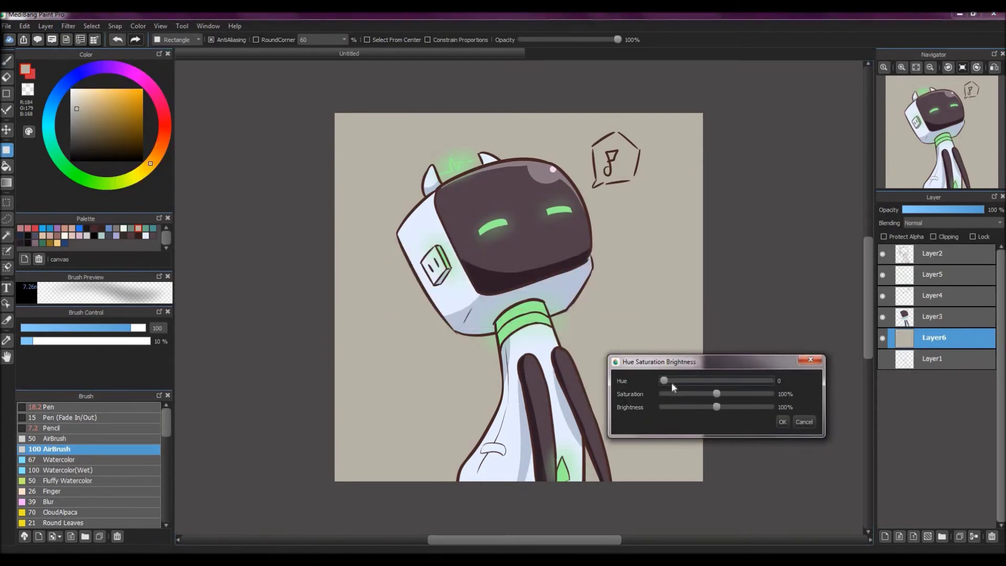
{"action": "left_click_drag", "start_coordinate": [733, 407], "coordinate": [702, 406]}
{"action": "left_click", "coordinate": [781, 421]}
Fill a new layer above the background with dark red (148, 34, 47), change its blending mode and lower its opacity to about half
{"action": "left_click", "coordinate": [885, 536]}
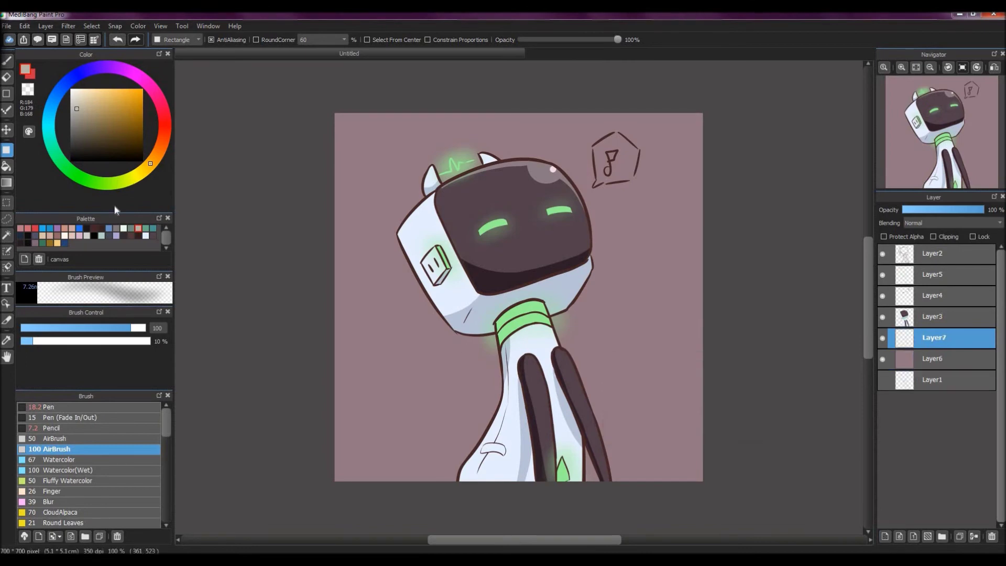
{"action": "left_click", "coordinate": [126, 119]}
{"action": "left_click", "coordinate": [582, 358]}
{"action": "left_click", "coordinate": [951, 223]}
{"action": "left_click", "coordinate": [921, 246]}
{"action": "left_click_drag", "start_coordinate": [983, 210], "coordinate": [941, 209]}
On the character's colour layer, fill the pentagonal speech bubble with a cream off-white using the Pen and Bucket
{"action": "key", "text": "b"}
{"action": "scroll", "coordinate": [786, 288], "scroll_direction": "up", "scroll_amount": 2}
{"action": "left_click", "coordinate": [931, 316]}
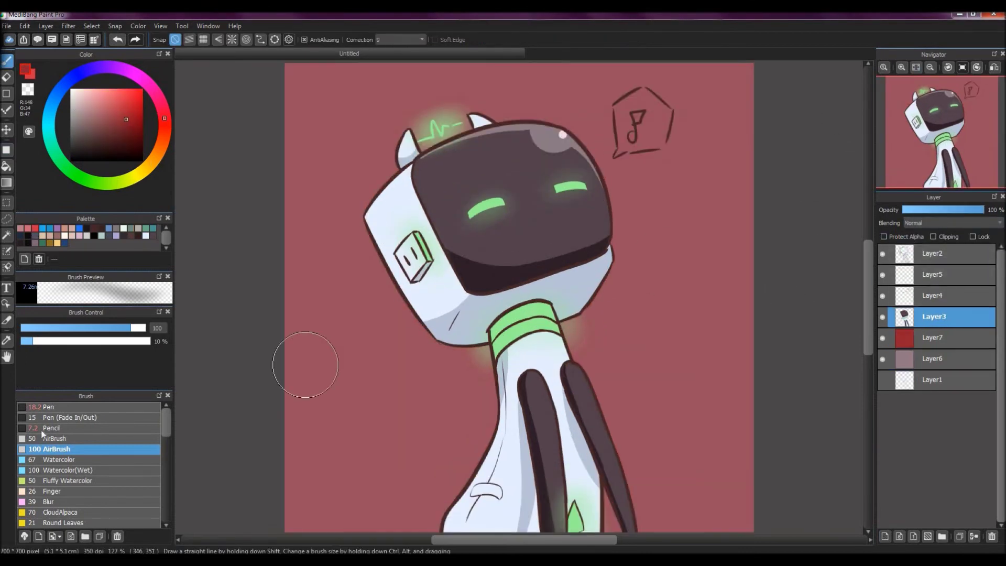
{"action": "left_click", "coordinate": [47, 406]}
{"action": "left_click", "coordinate": [123, 228]}
{"action": "left_click", "coordinate": [64, 236]}
{"action": "mouse_move", "coordinate": [614, 107]}
{"action": "left_mouse_down"}
{"action": "mouse_move", "coordinate": [626, 146]}
{"action": "mouse_move", "coordinate": [643, 90]}
{"action": "mouse_move", "coordinate": [657, 147]}
{"action": "left_mouse_up"}
{"action": "key", "text": "v"}
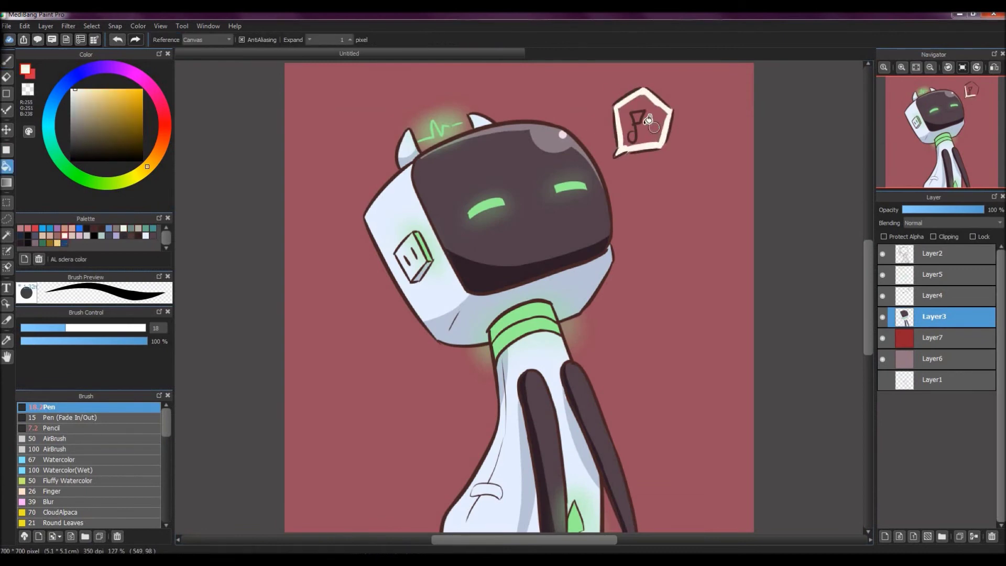
{"action": "key", "text": "b"}
{"action": "left_click", "coordinate": [67, 83]}
{"action": "left_click", "coordinate": [98, 144]}
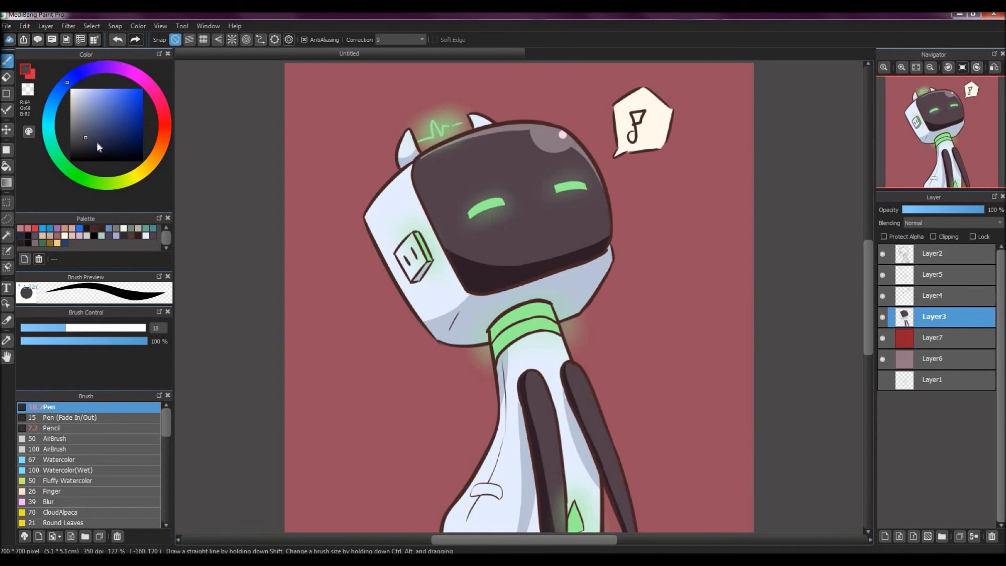
{"action": "key", "text": "g"}
{"action": "left_click", "coordinate": [636, 116]}
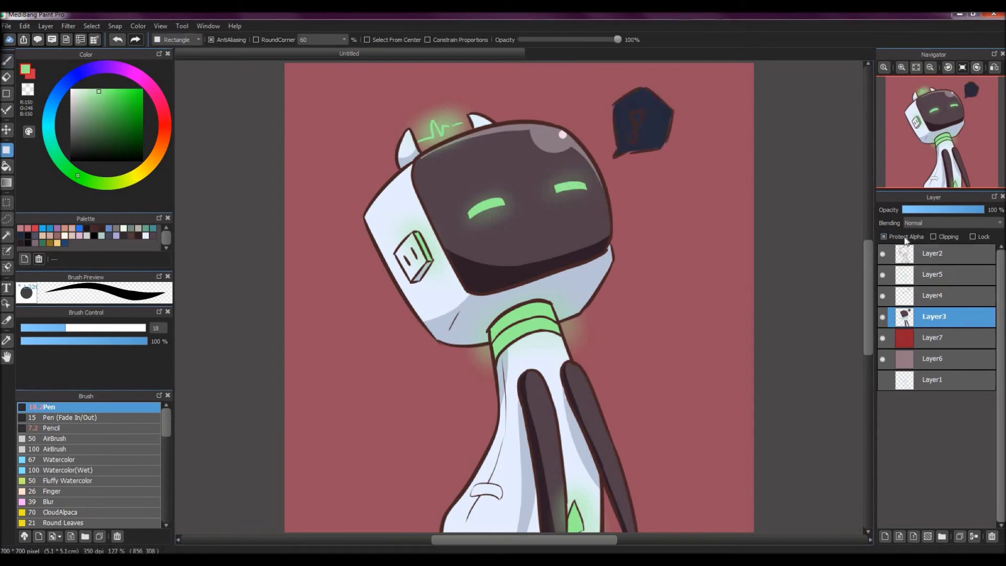
{"action": "key", "text": "b"}
{"action": "left_click_drag", "start_coordinate": [633, 115], "coordinate": [636, 121]}
{"action": "key", "text": "ctrl+z"}
{"action": "key", "text": "ctrl+z"}
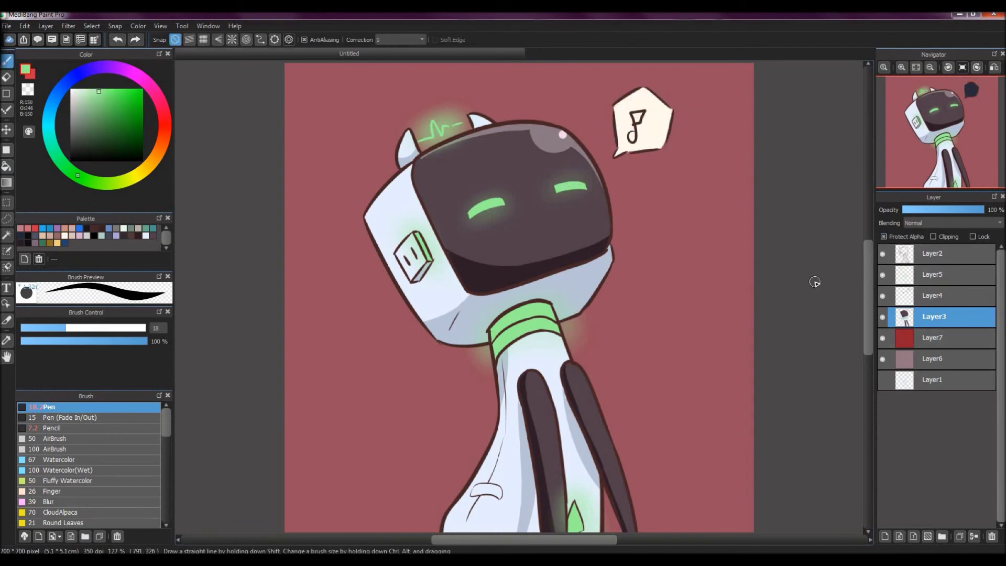
Fill the music note inside the speech bubble with dark brown (71, 40, 40)
{"action": "scroll", "coordinate": [686, 154], "scroll_direction": "up", "scroll_amount": 2}
{"action": "key", "text": "g"}
{"action": "scroll", "coordinate": [686, 155], "scroll_direction": "down", "scroll_amount": 2}
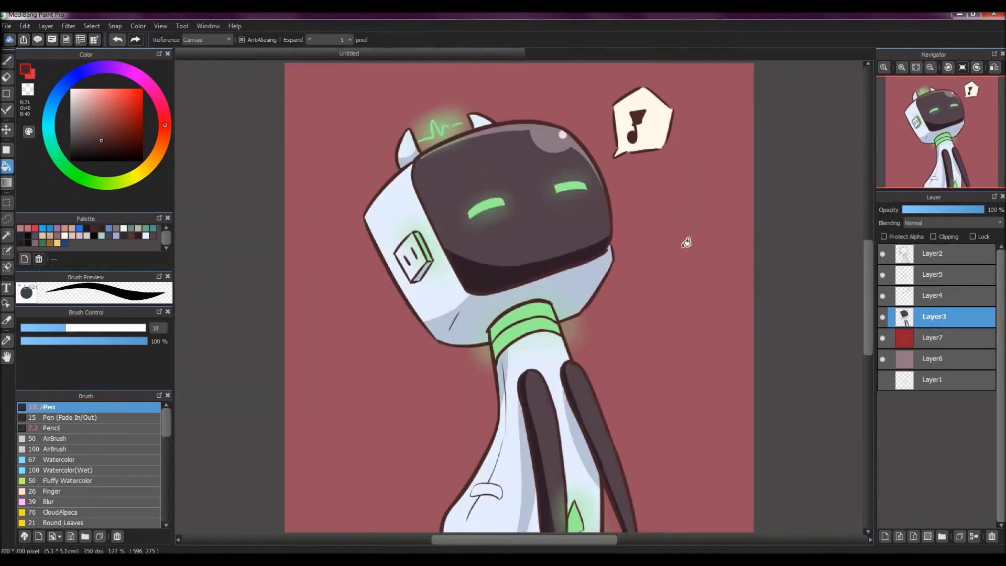
{"action": "key", "text": "ctrl+s"}
{"action": "key", "text": "Escape"}
Add a new layer and place it directly below the character's colour layer
{"action": "key", "text": "ctrl+shift+n"}
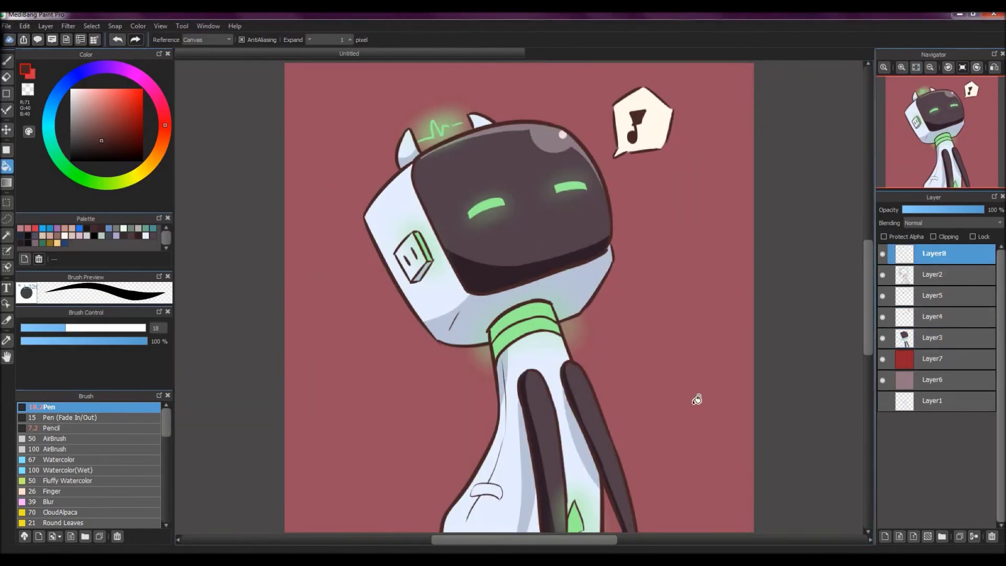
{"action": "left_click_drag", "start_coordinate": [914, 260], "coordinate": [912, 347]}
{"action": "scroll", "coordinate": [574, 189], "scroll_direction": "down", "scroll_amount": 1}
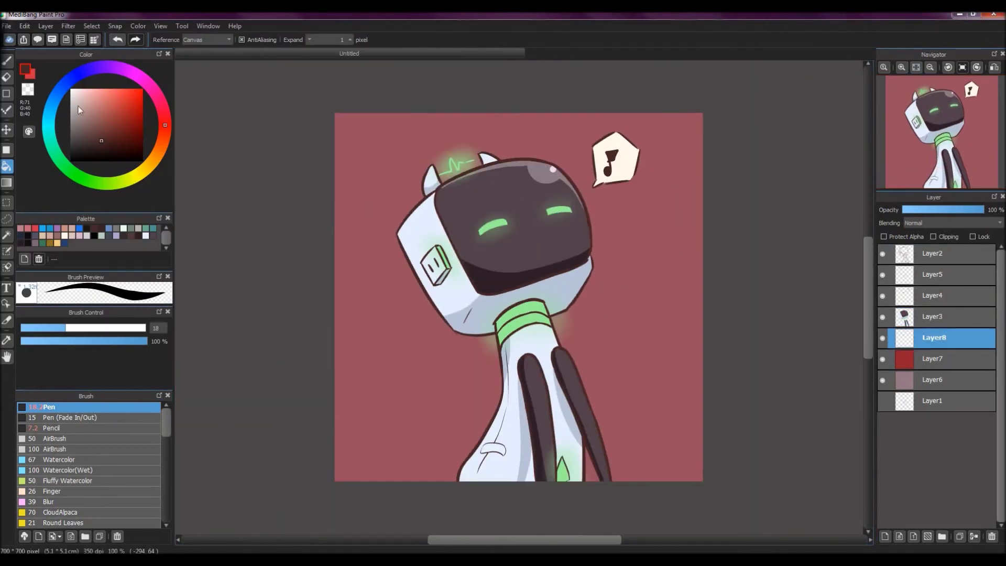
Create a white frame around the canvas by filling the inverse of a rectangular selection set slightly inside its edges
{"action": "key", "text": "m"}
{"action": "left_click_drag", "start_coordinate": [345, 125], "coordinate": [690, 465]}
{"action": "left_click", "coordinate": [92, 26]}
{"action": "left_click", "coordinate": [110, 68]}
{"action": "key", "text": "ctrl+u"}
{"action": "key", "text": "ctrl+d"}
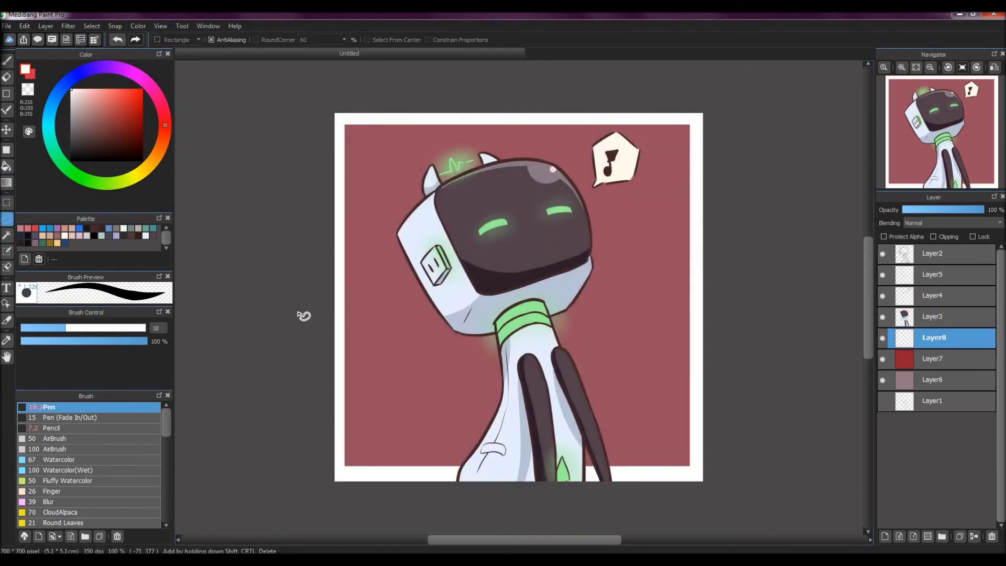
Trace a white outline around the robot's body, arms, head and horns with the Pen
{"action": "key", "text": "b"}
{"action": "left_click_drag", "start_coordinate": [494, 329], "coordinate": [495, 414]}
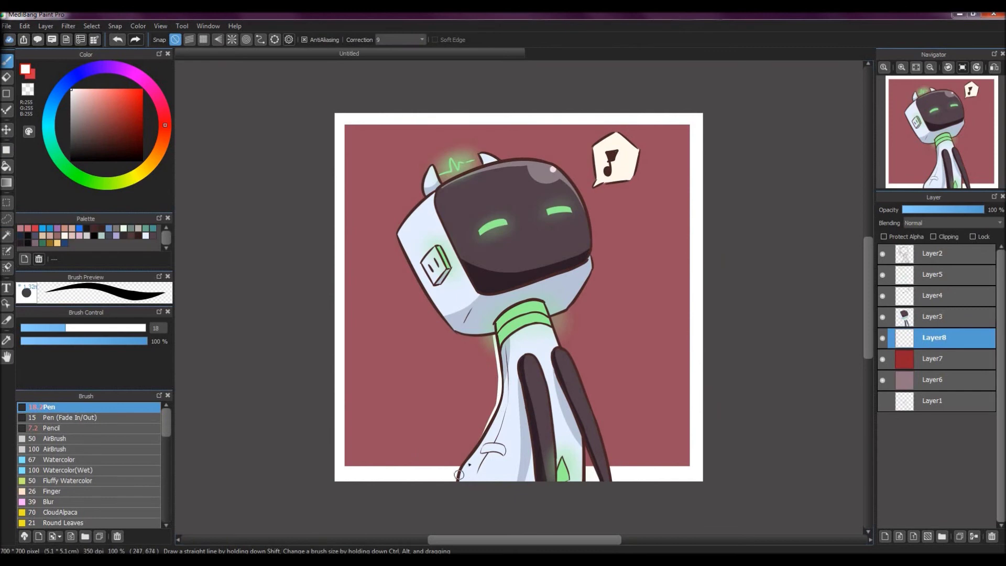
{"action": "left_click_drag", "start_coordinate": [604, 468], "coordinate": [611, 475]}
{"action": "left_click_drag", "start_coordinate": [568, 312], "coordinate": [589, 253]}
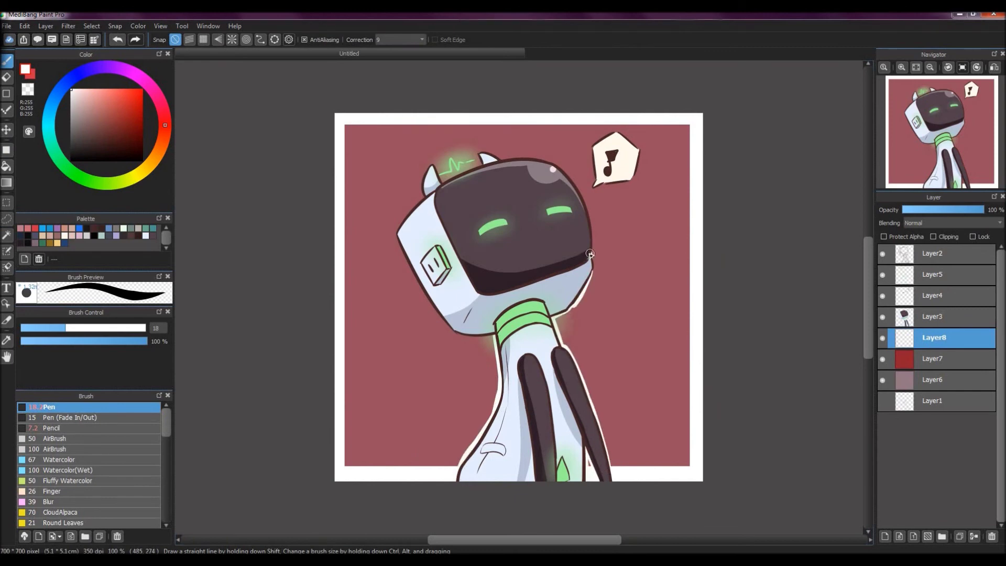
{"action": "left_click_drag", "start_coordinate": [396, 230], "coordinate": [424, 177]}
{"action": "mouse_move", "coordinate": [482, 162]}
{"action": "left_mouse_down"}
{"action": "mouse_move", "coordinate": [546, 157]}
{"action": "mouse_move", "coordinate": [595, 252]}
{"action": "left_mouse_up"}
{"action": "left_click_drag", "start_coordinate": [563, 171], "coordinate": [594, 230]}
{"action": "left_click_drag", "start_coordinate": [396, 230], "coordinate": [473, 340]}
{"action": "key", "text": "ctrl+z"}
{"action": "left_click_drag", "start_coordinate": [399, 234], "coordinate": [487, 334]}
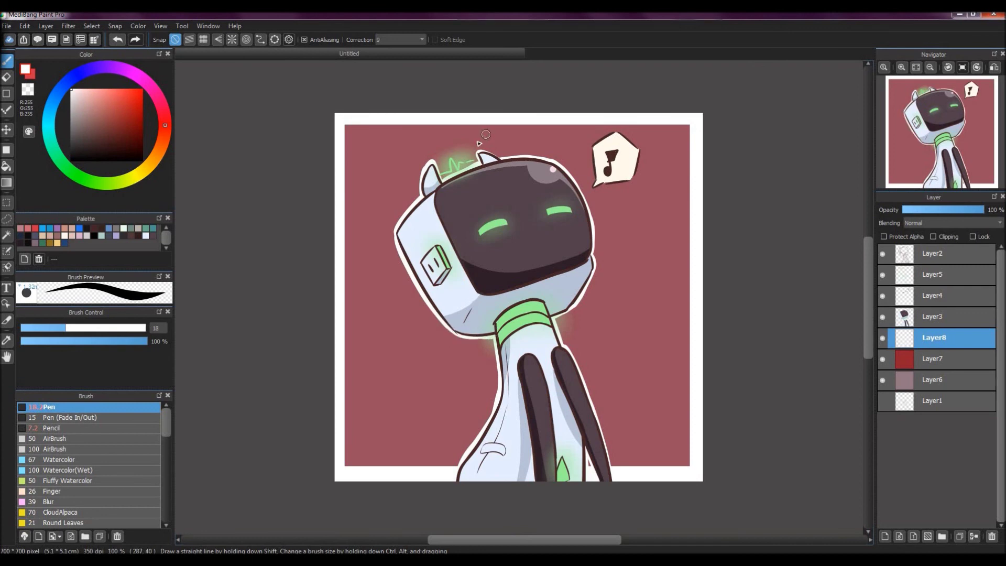
Clean up the white outline and paint solid white behind the green pulse line between the horns
{"action": "key", "text": "e"}
{"action": "scroll", "coordinate": [448, 177], "scroll_direction": "up", "scroll_amount": 2}
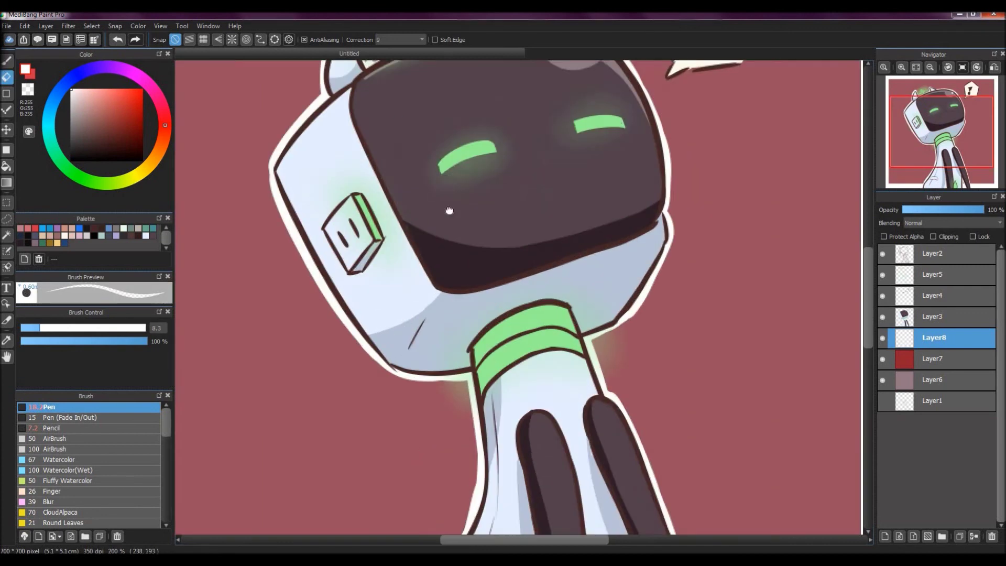
{"action": "key", "text": "b"}
{"action": "key", "text": "e"}
{"action": "key", "text": "b"}
{"action": "mouse_move", "coordinate": [434, 178]}
{"action": "left_mouse_down"}
{"action": "mouse_move", "coordinate": [471, 152]}
{"action": "mouse_move", "coordinate": [419, 168]}
{"action": "mouse_move", "coordinate": [487, 138]}
{"action": "mouse_move", "coordinate": [413, 178]}
{"action": "left_mouse_up"}
{"action": "left_click", "coordinate": [916, 67]}
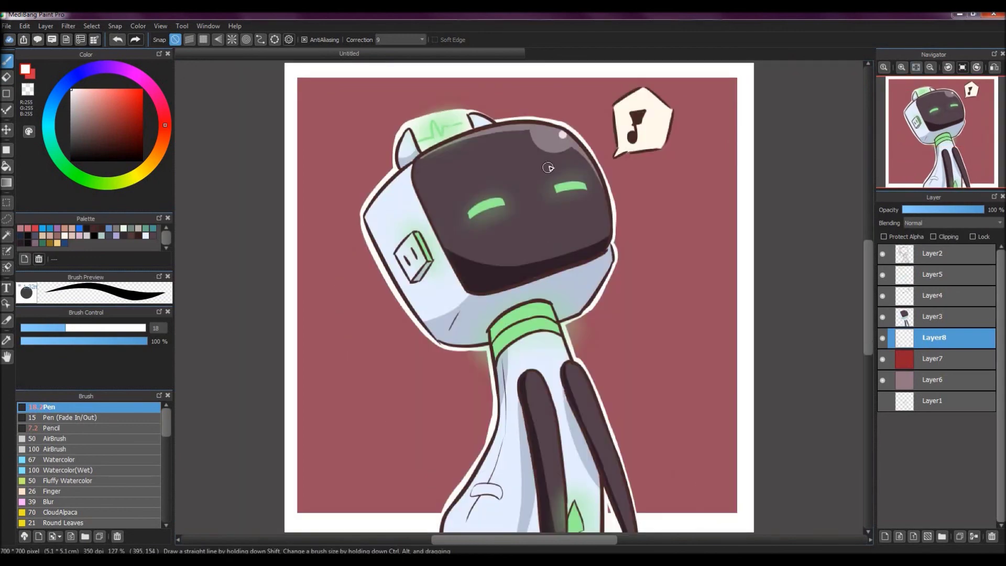
Cover the white outline behind the robot with a filled rectangle in the colour sampled from the red background
{"action": "key", "text": "u"}
{"action": "left_click", "coordinate": [660, 217], "text": "alt"}
{"action": "left_click_drag", "start_coordinate": [331, 93], "coordinate": [685, 513]}
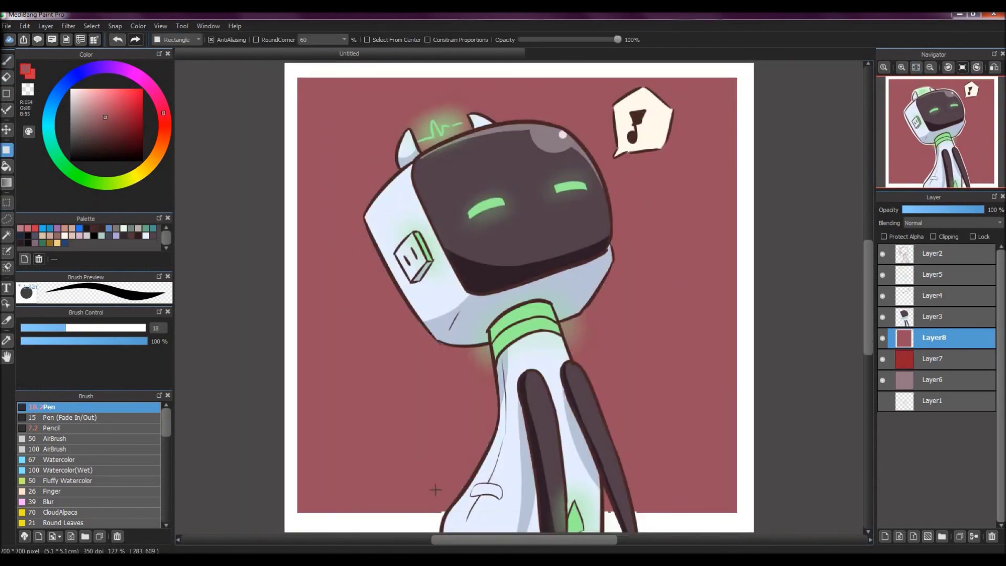